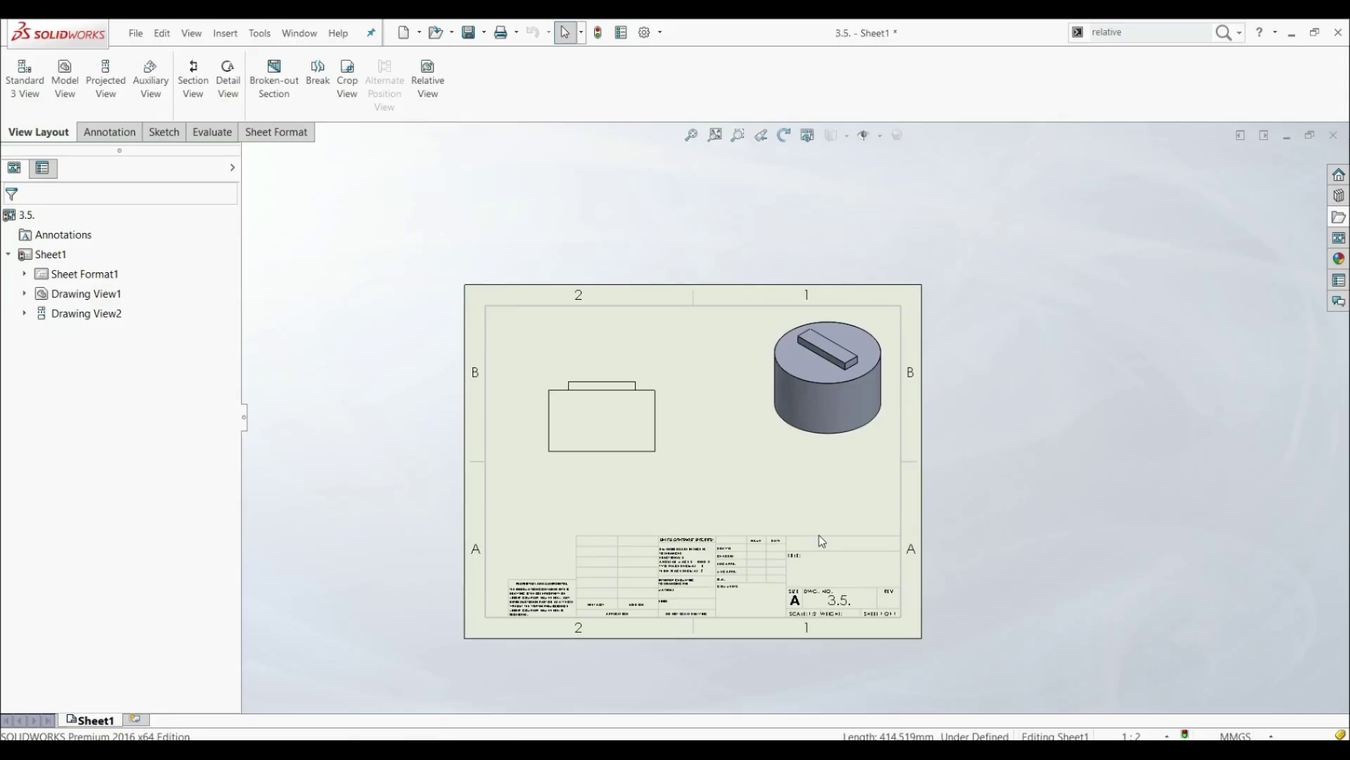
Start a Broken-out Section and trace a closed spline around the left part of the isometric view
scroll(796, 387, "down", 3)
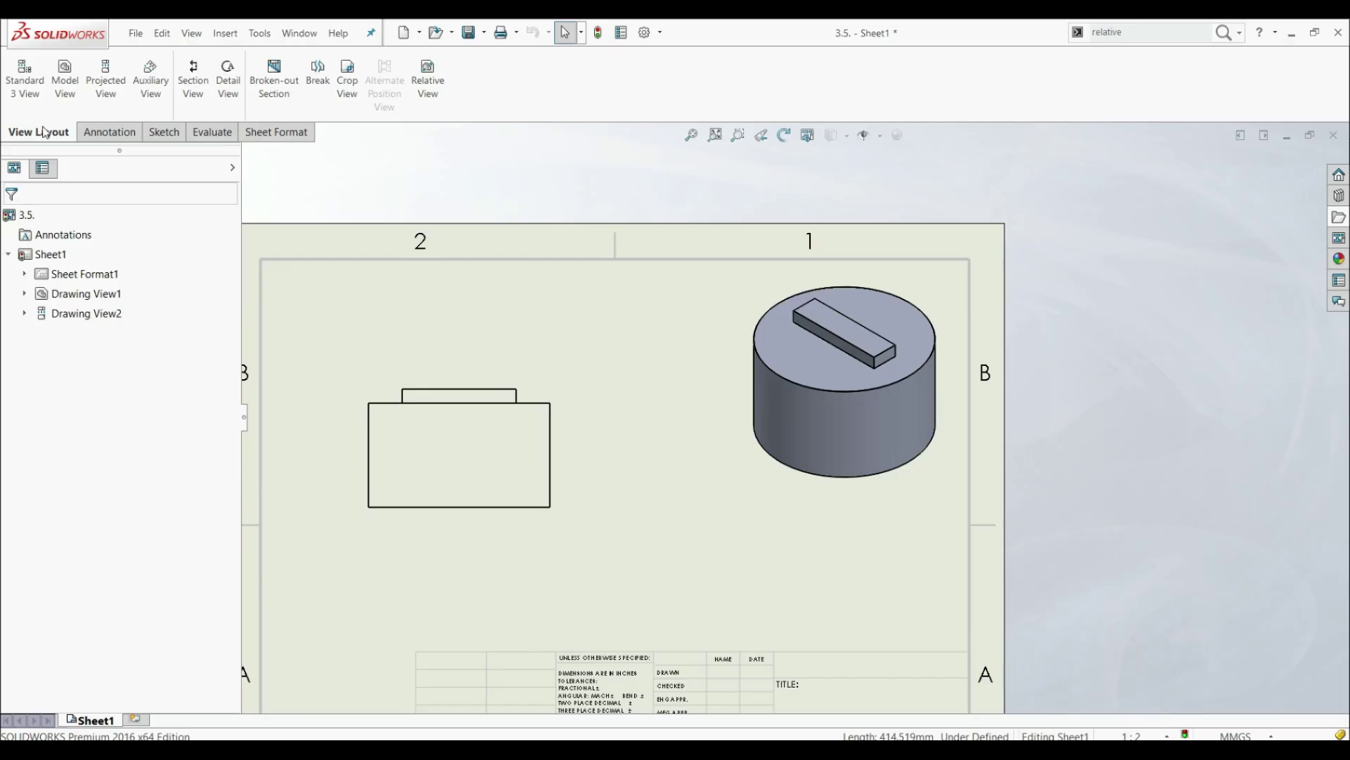
left_click(265, 86)
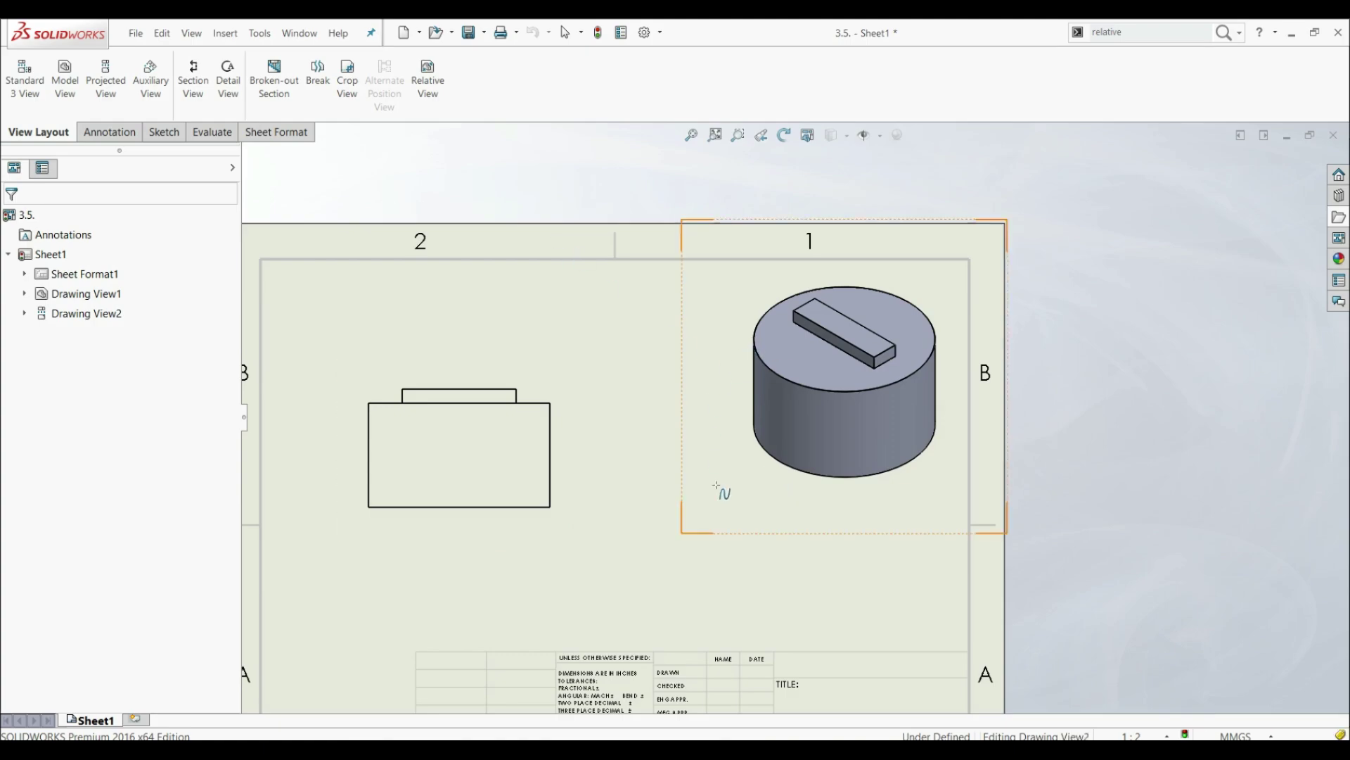
left_click(766, 507)
left_click(830, 520)
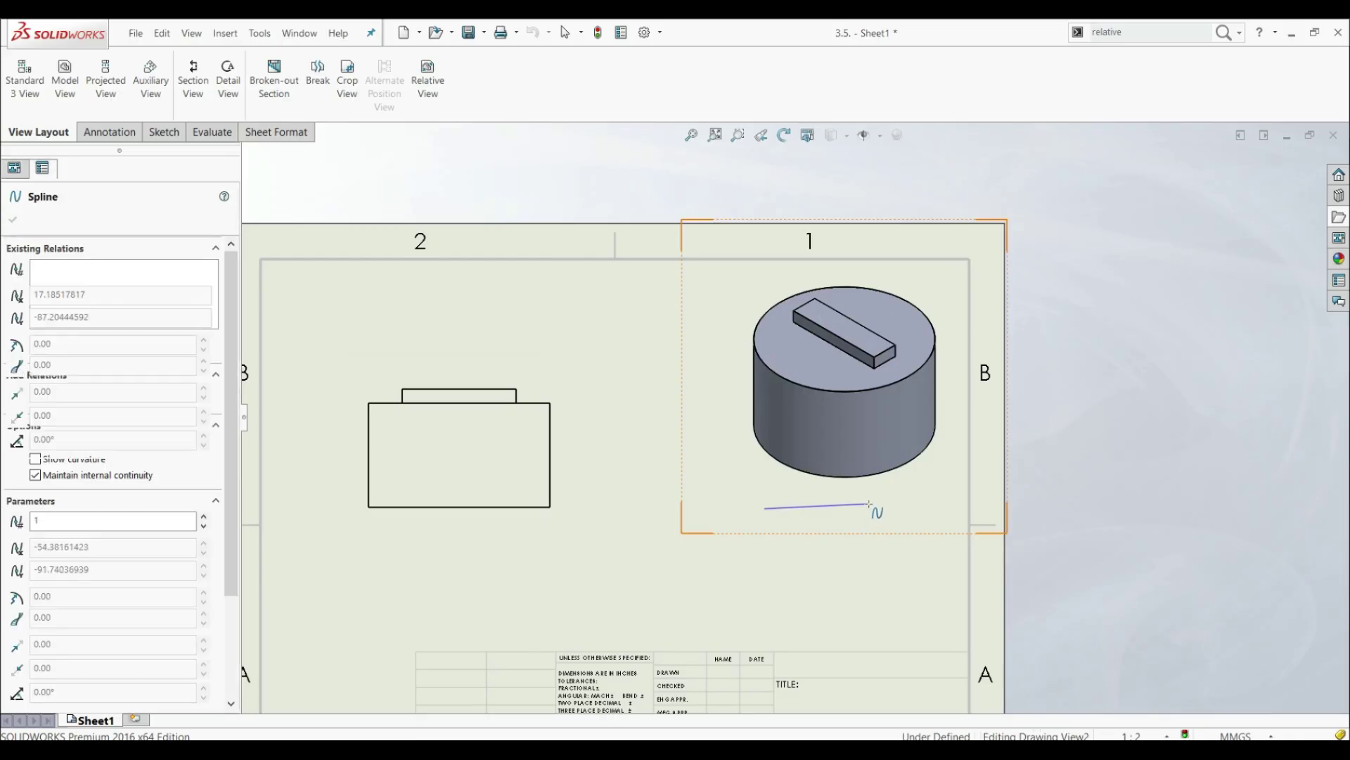
left_click(878, 433)
left_click(744, 280)
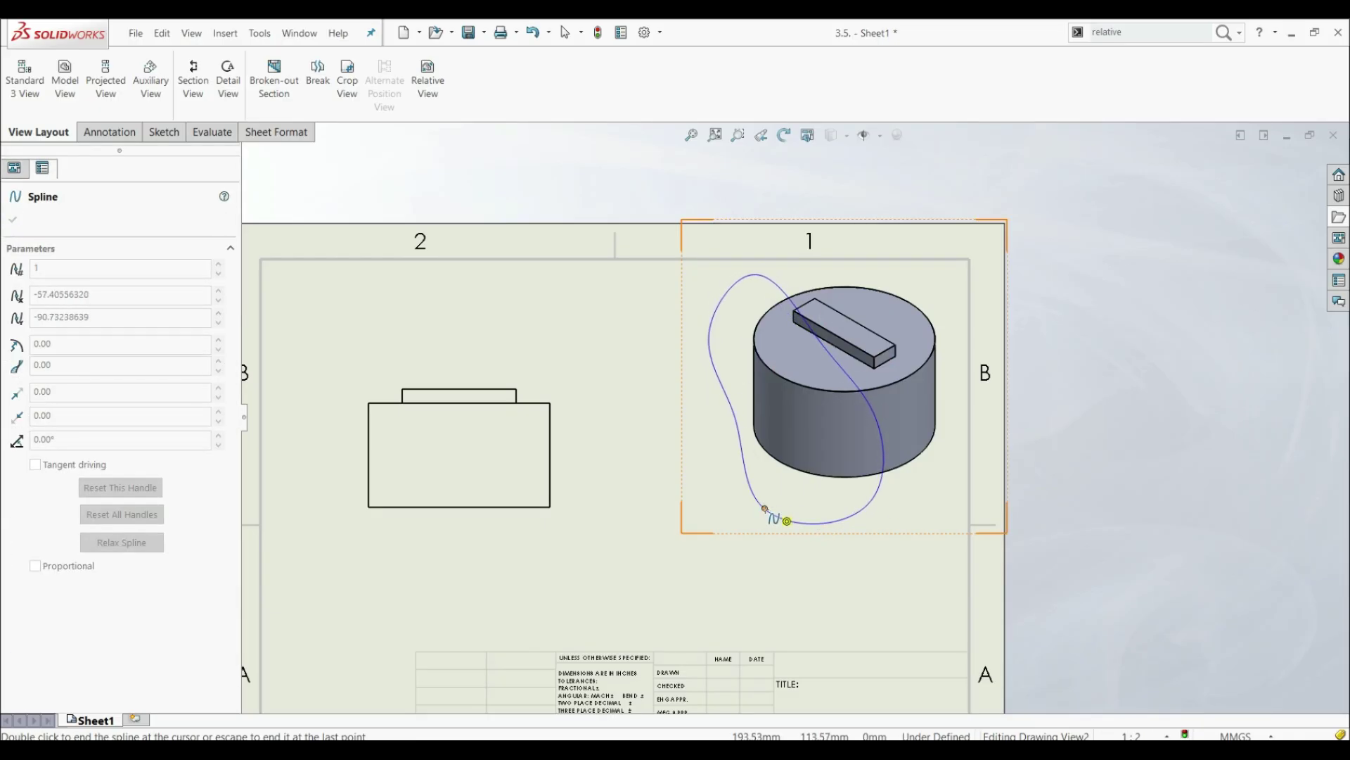
left_click(766, 508)
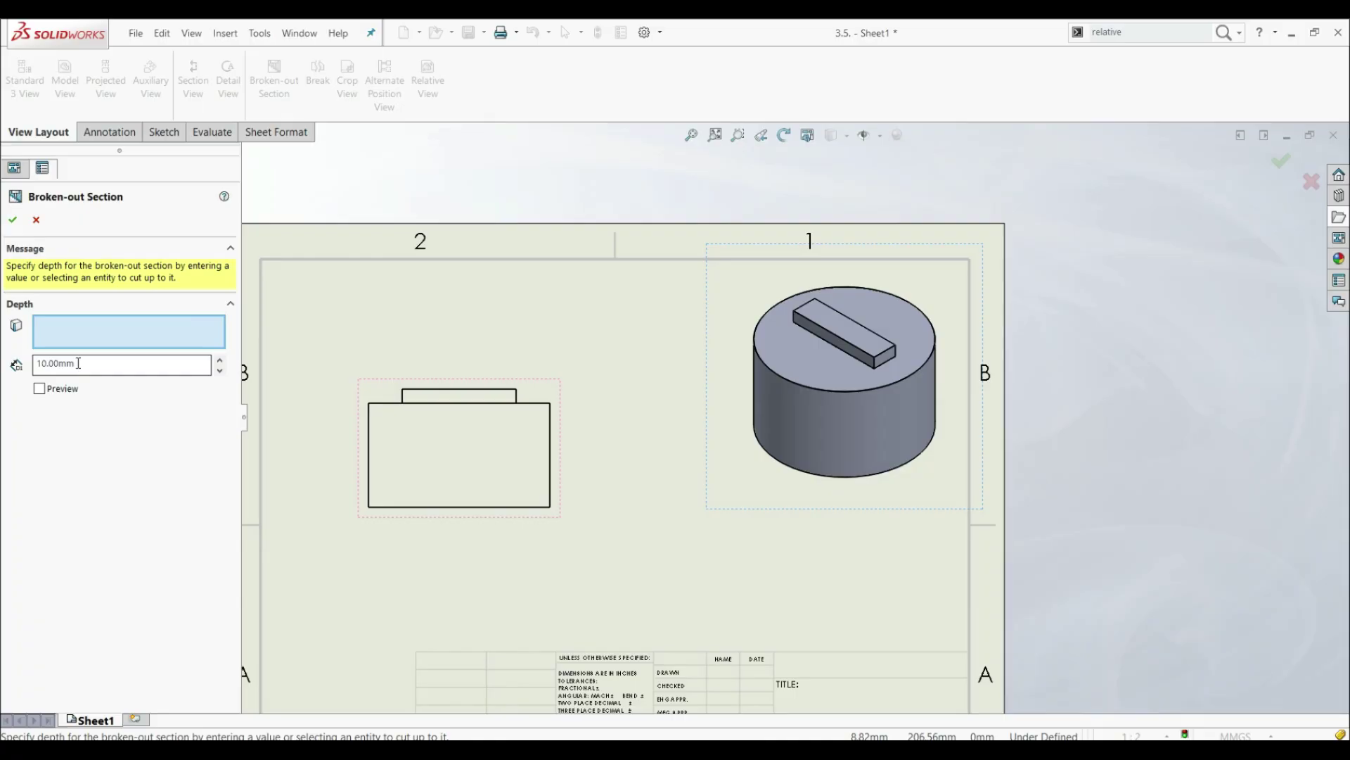
Set the isometric view's broken-out depth to 70 mm, preview it, and apply the cut
left_click(80, 362)
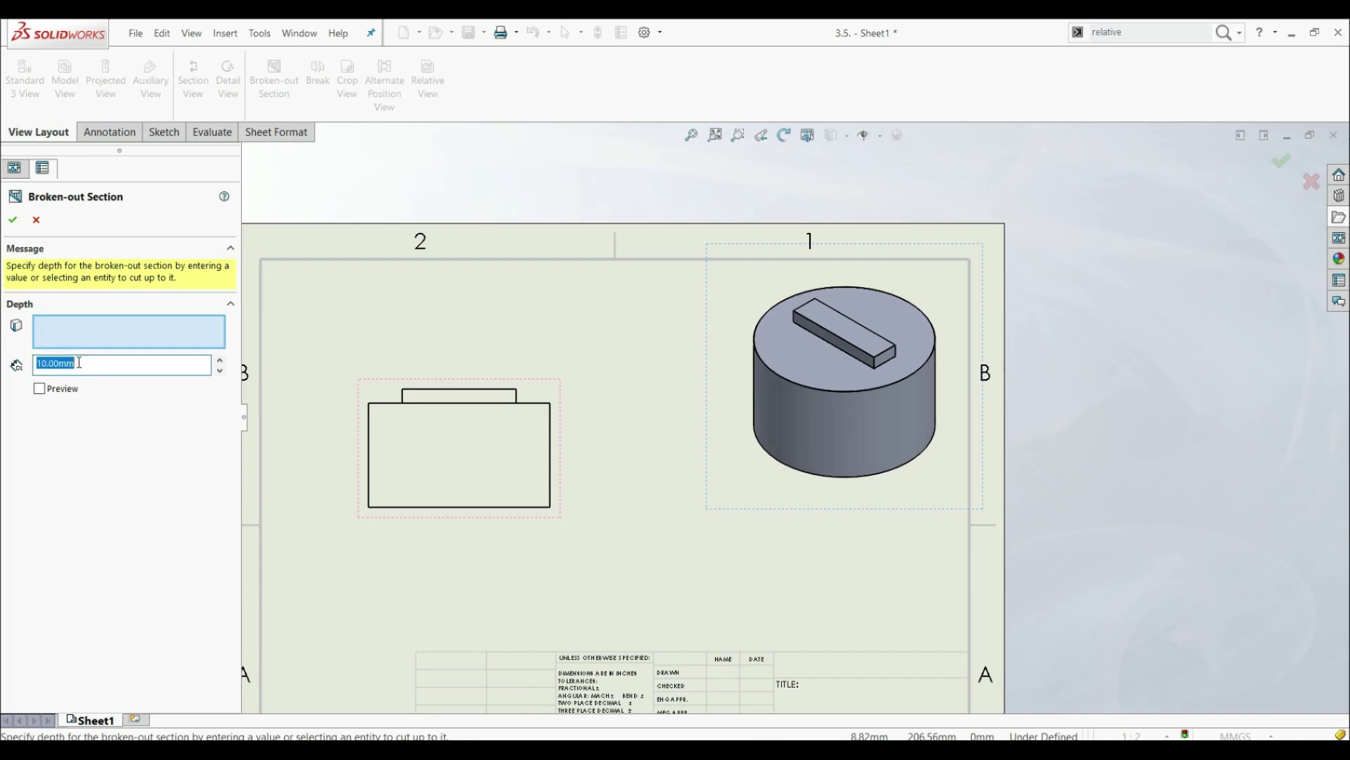
type("70")
key("Return")
left_click(40, 390)
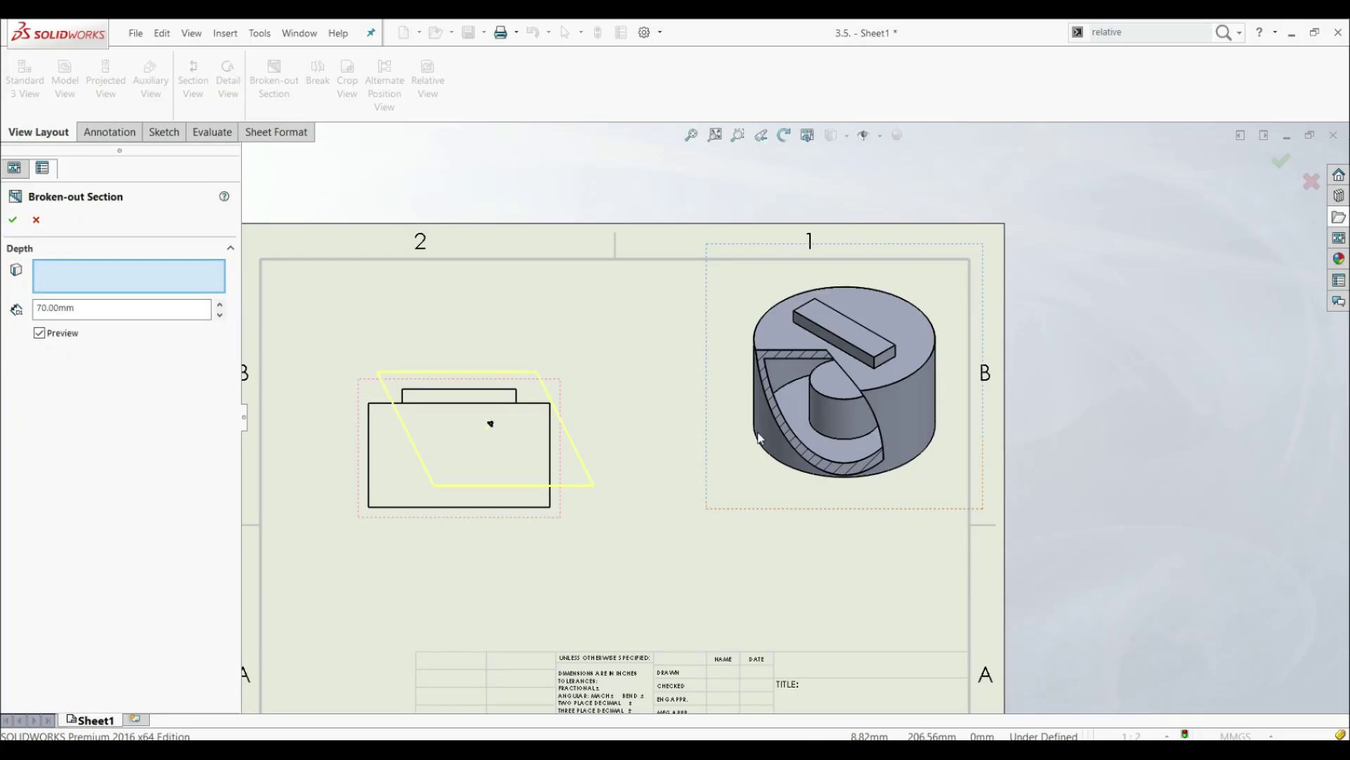
left_click(13, 219)
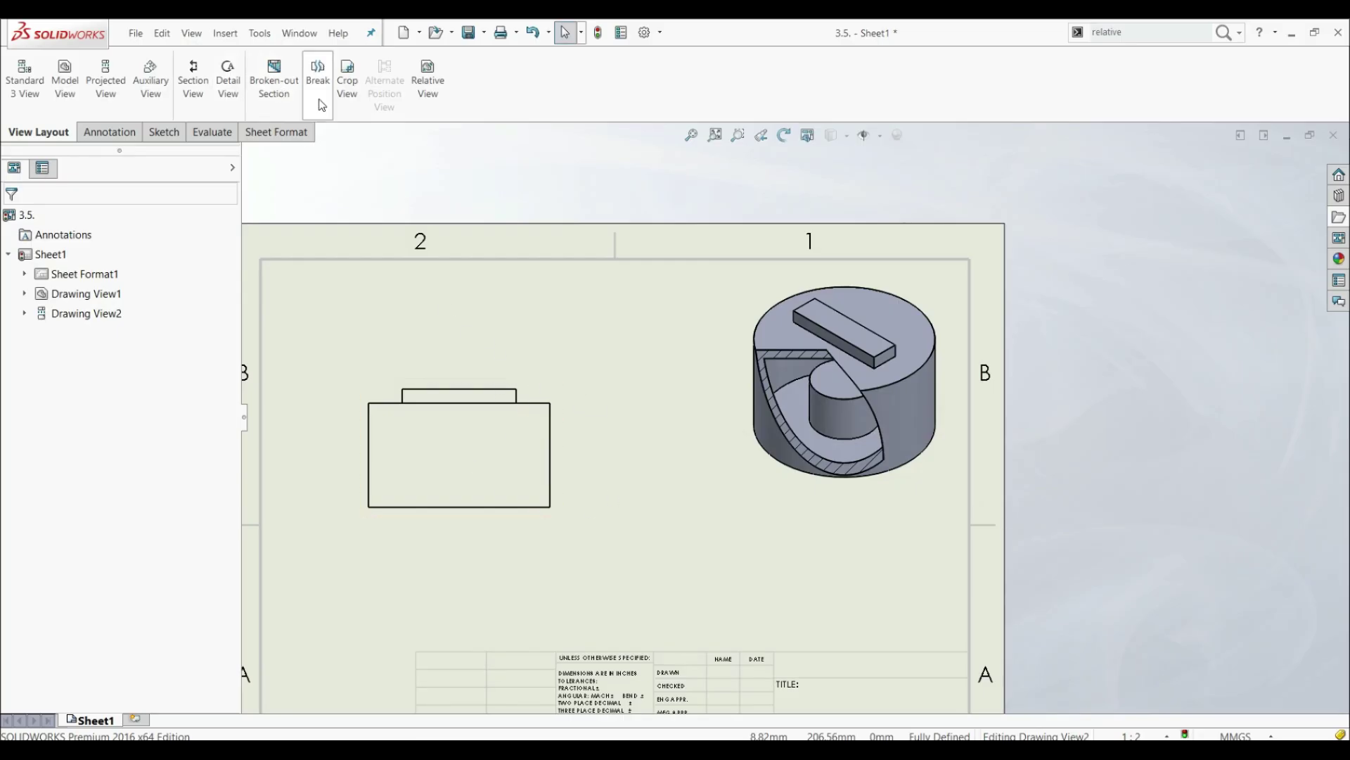
Start a second Broken-out Section with a closed spline over the right side of the front view
left_click(281, 98)
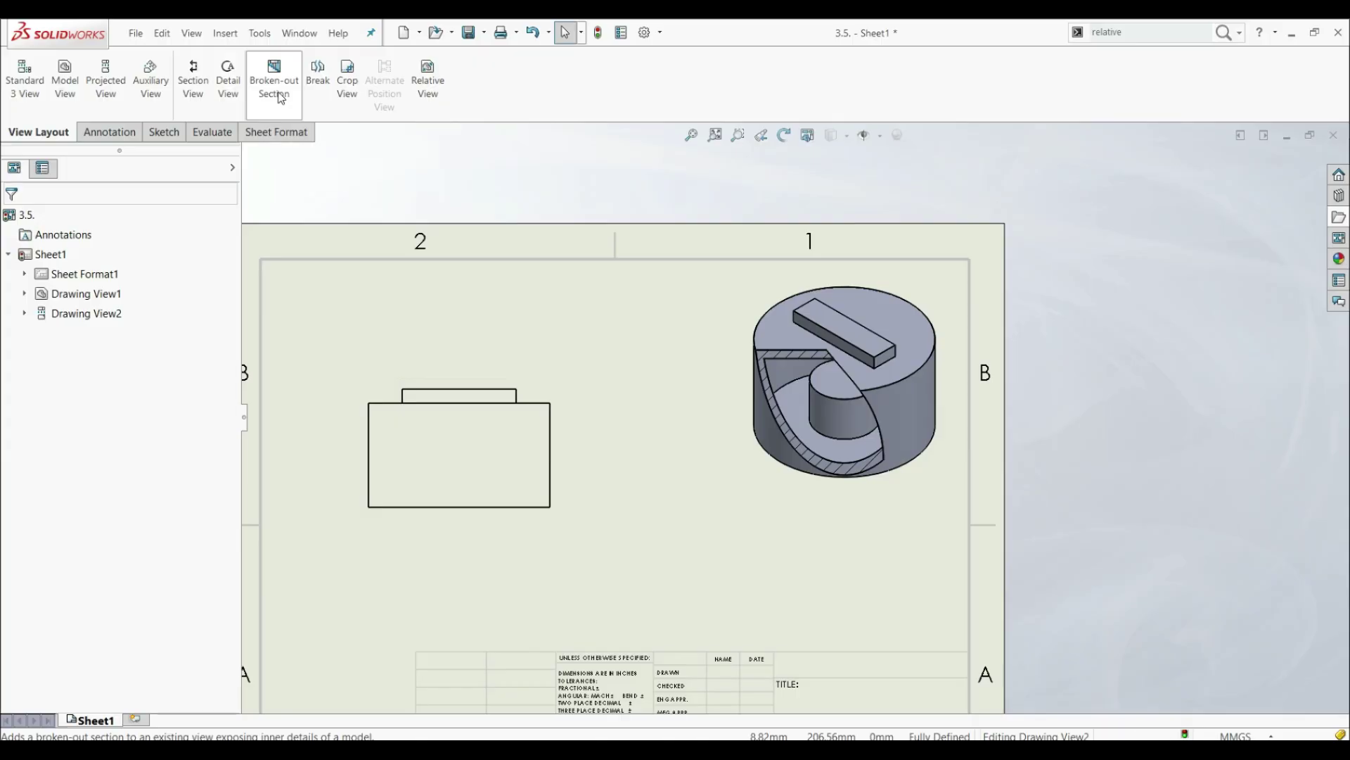
left_click(496, 373)
left_click(466, 454)
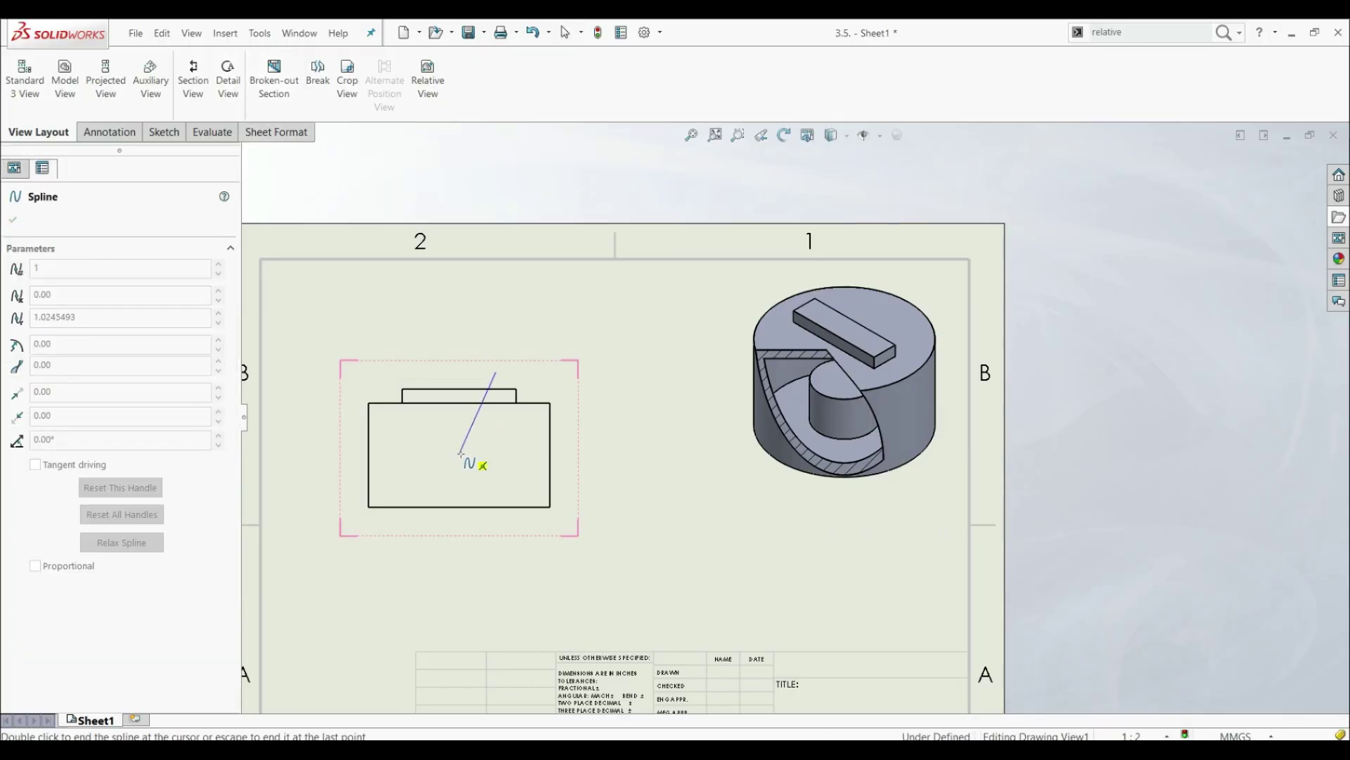
left_click(602, 512)
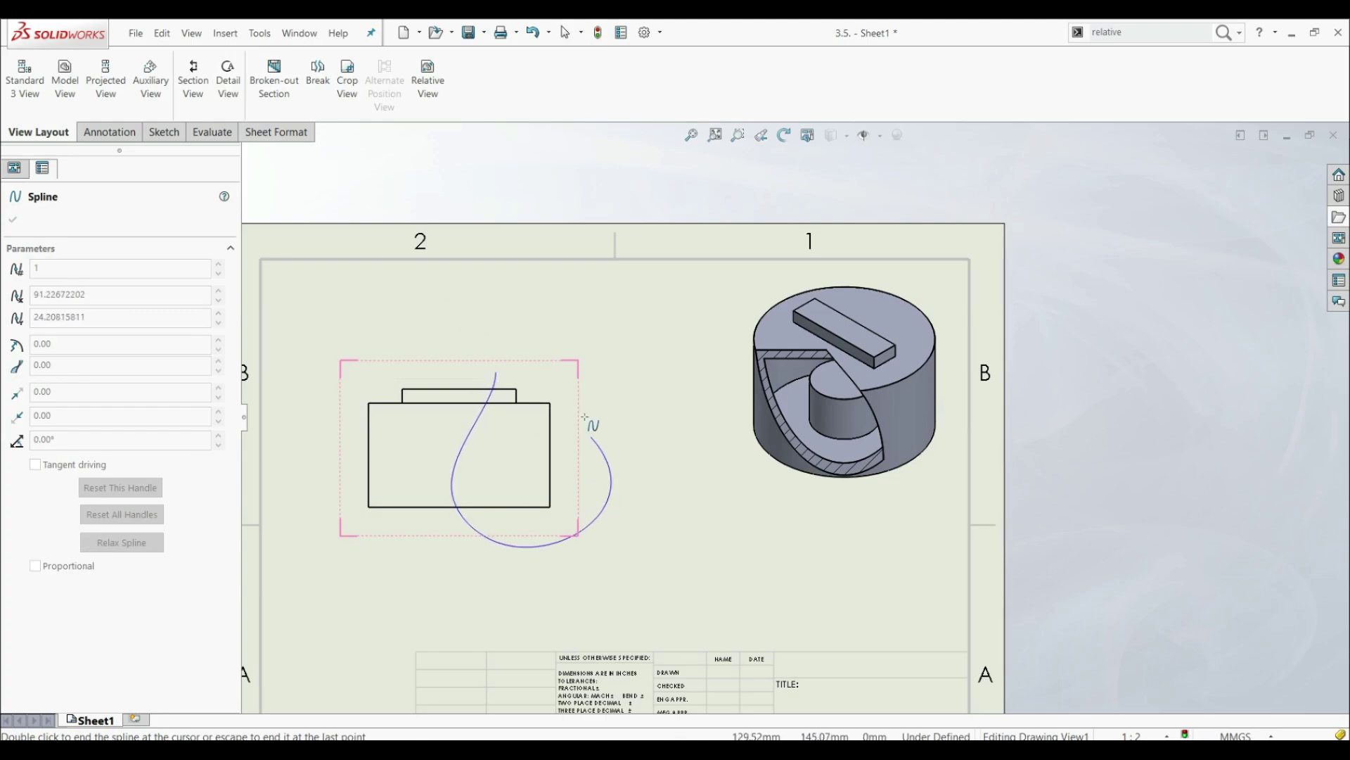
left_click(497, 372)
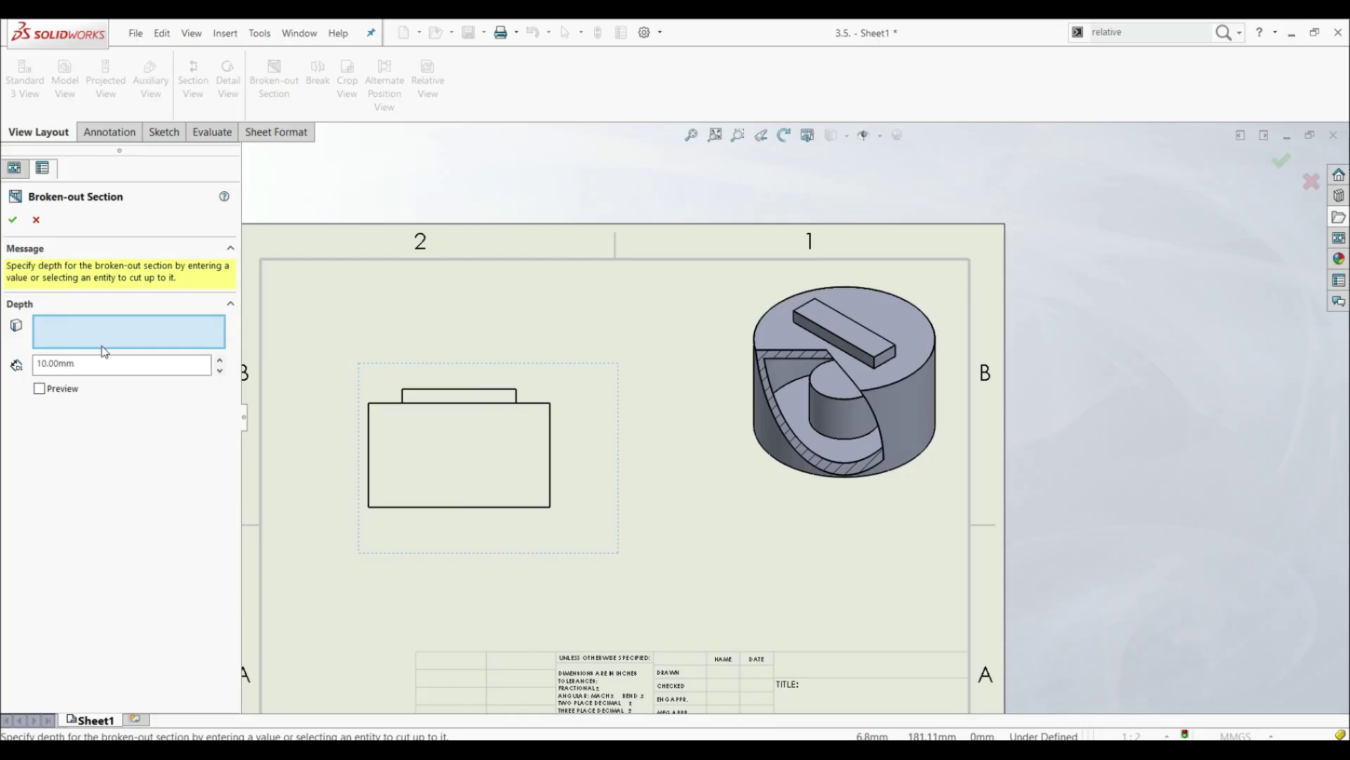
Use the front view's top edge as the cut depth, preview, and apply the broken-out section
left_click(419, 395)
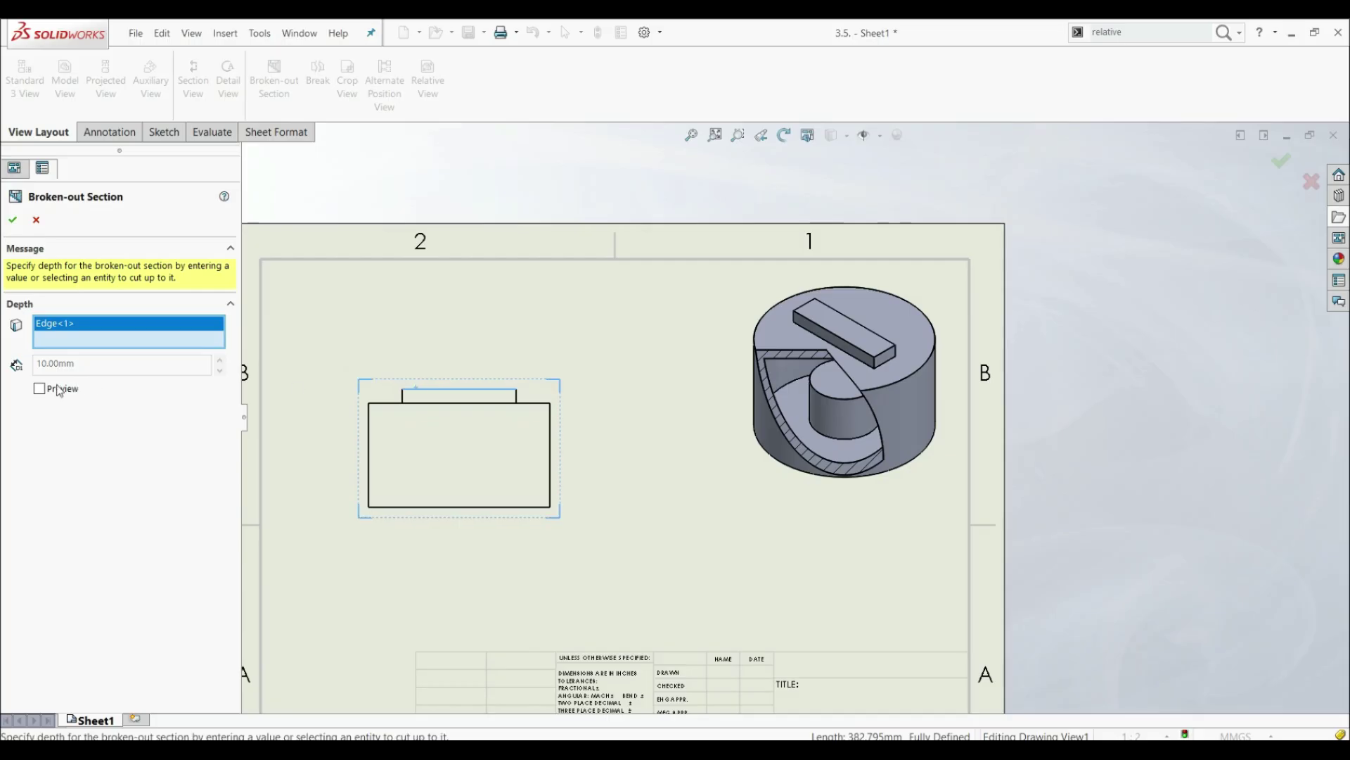
left_click(40, 389)
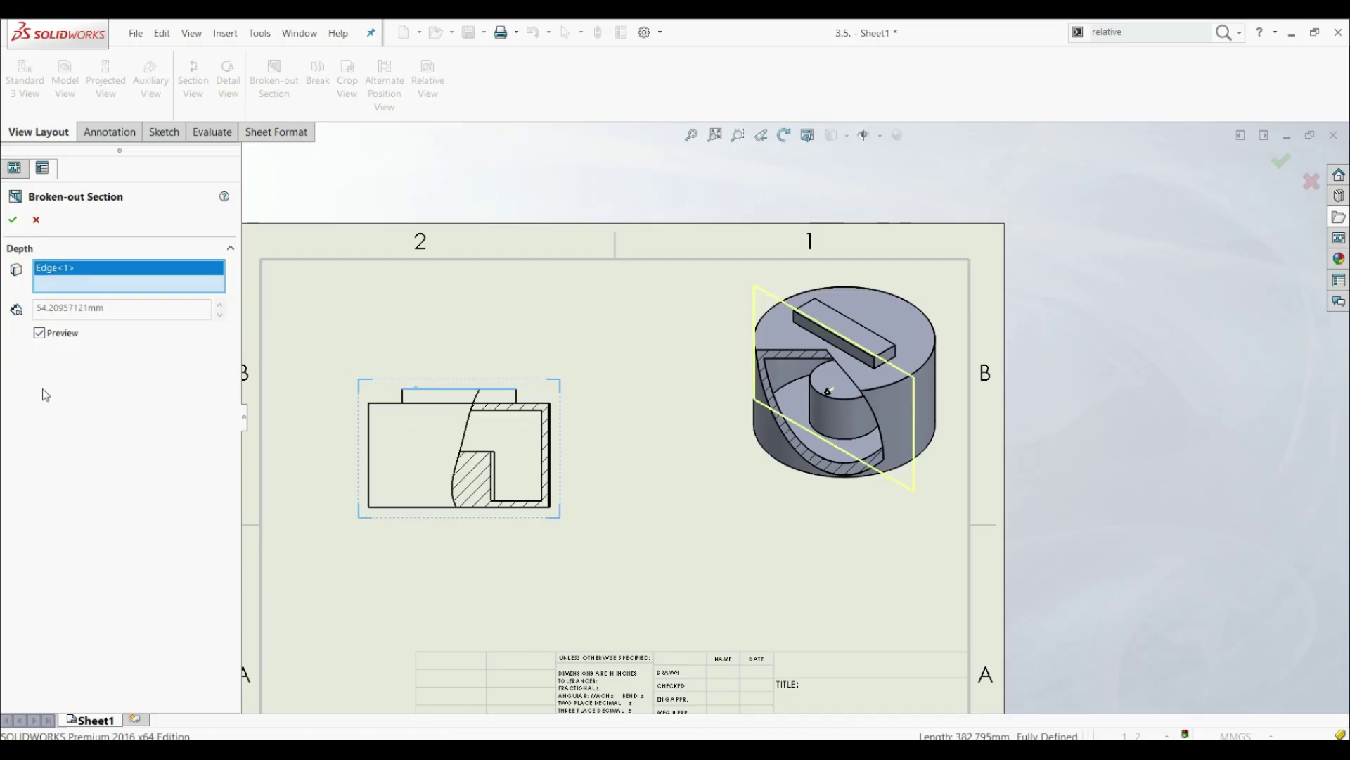
left_click(14, 221)
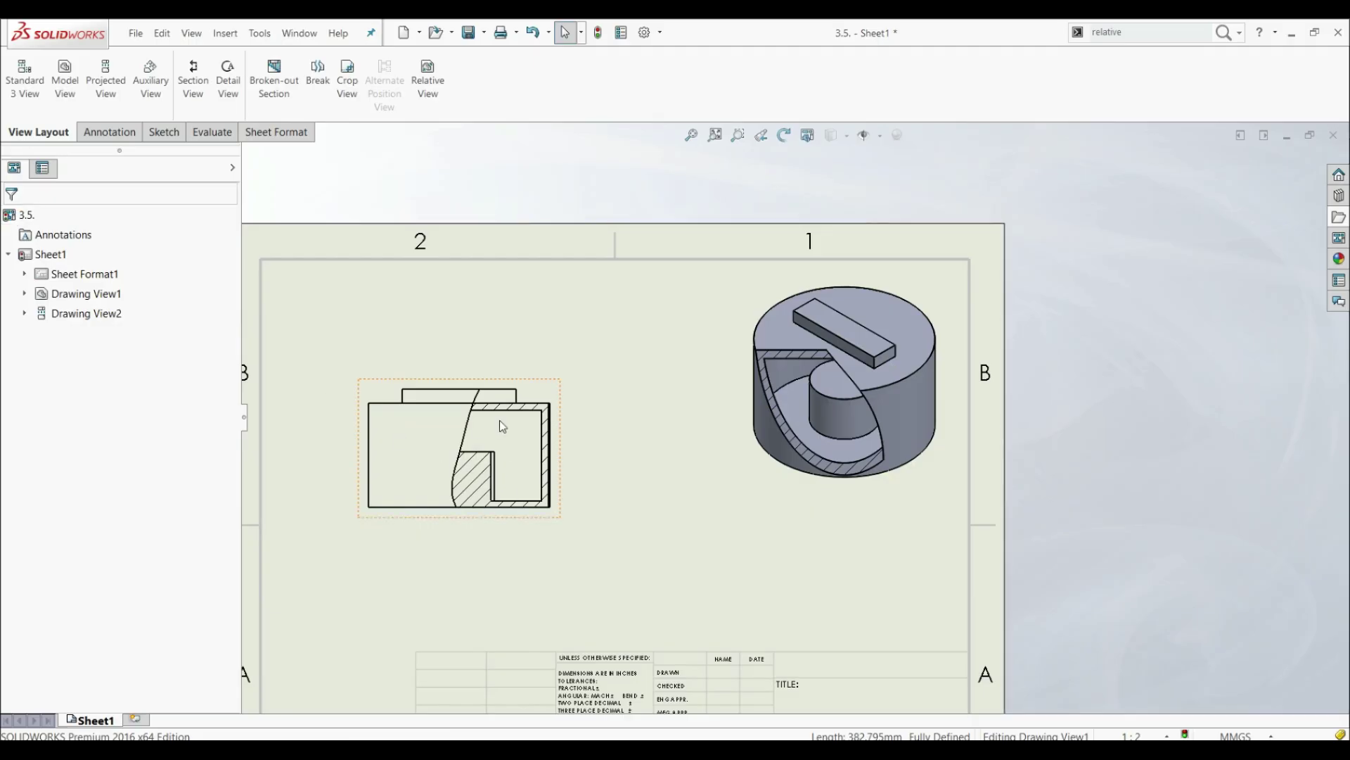
left_click(501, 545)
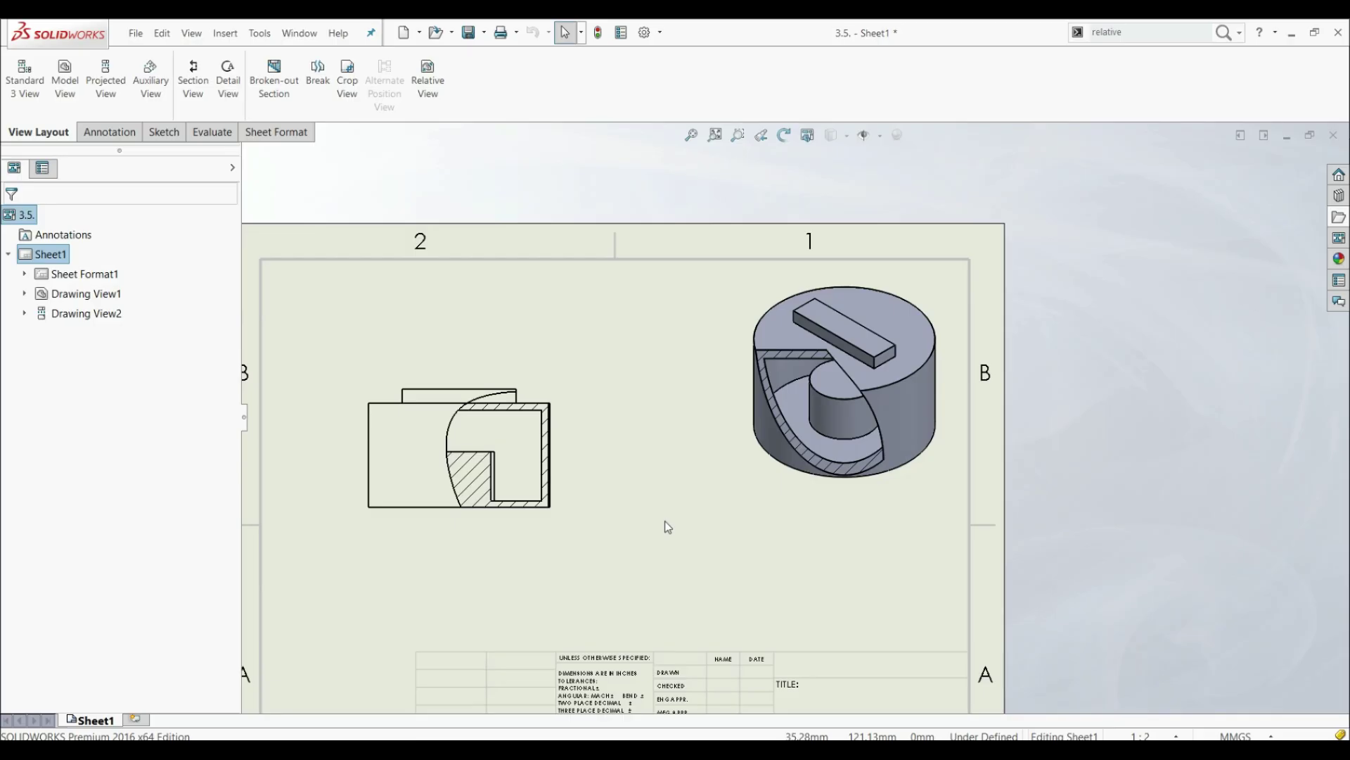
Expand Drawing View1 in the tree and reopen Broken-out Section5 for editing
left_click(82, 295)
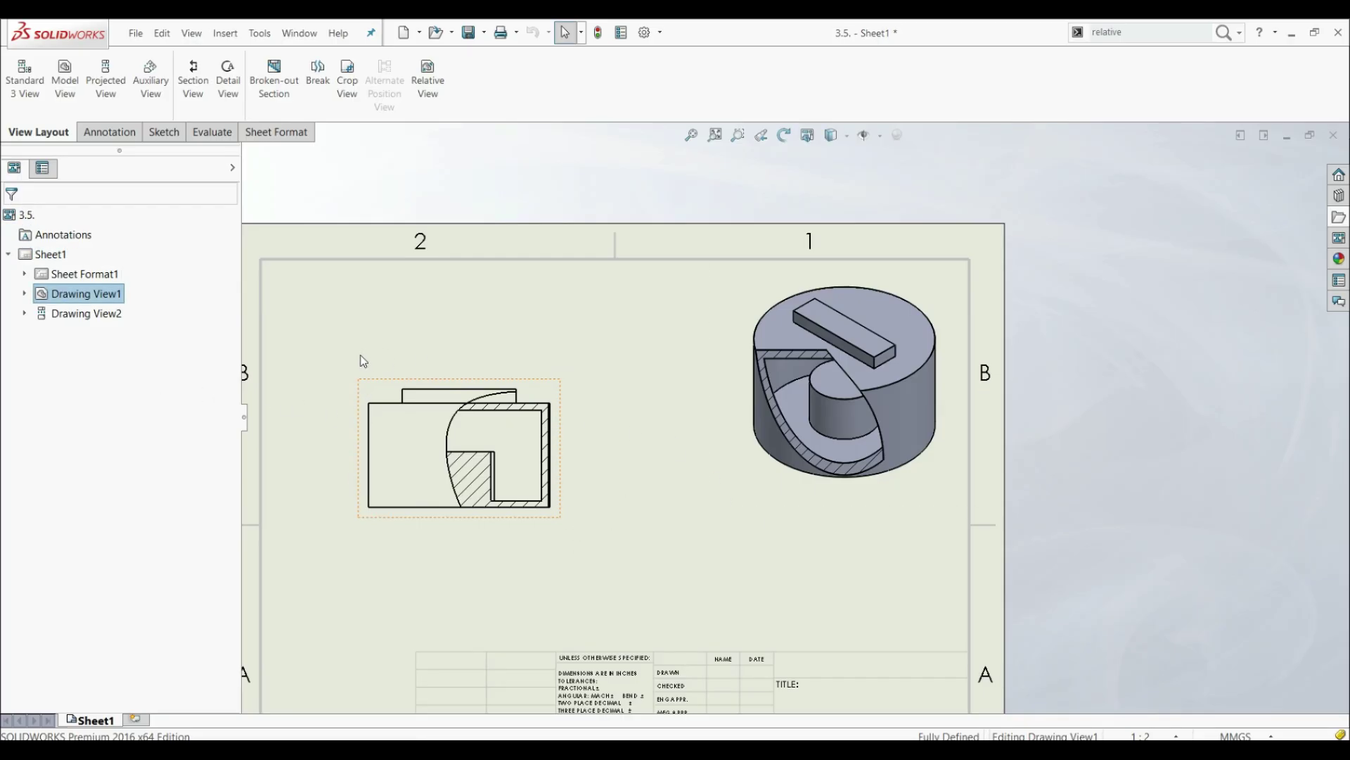
left_click(24, 293)
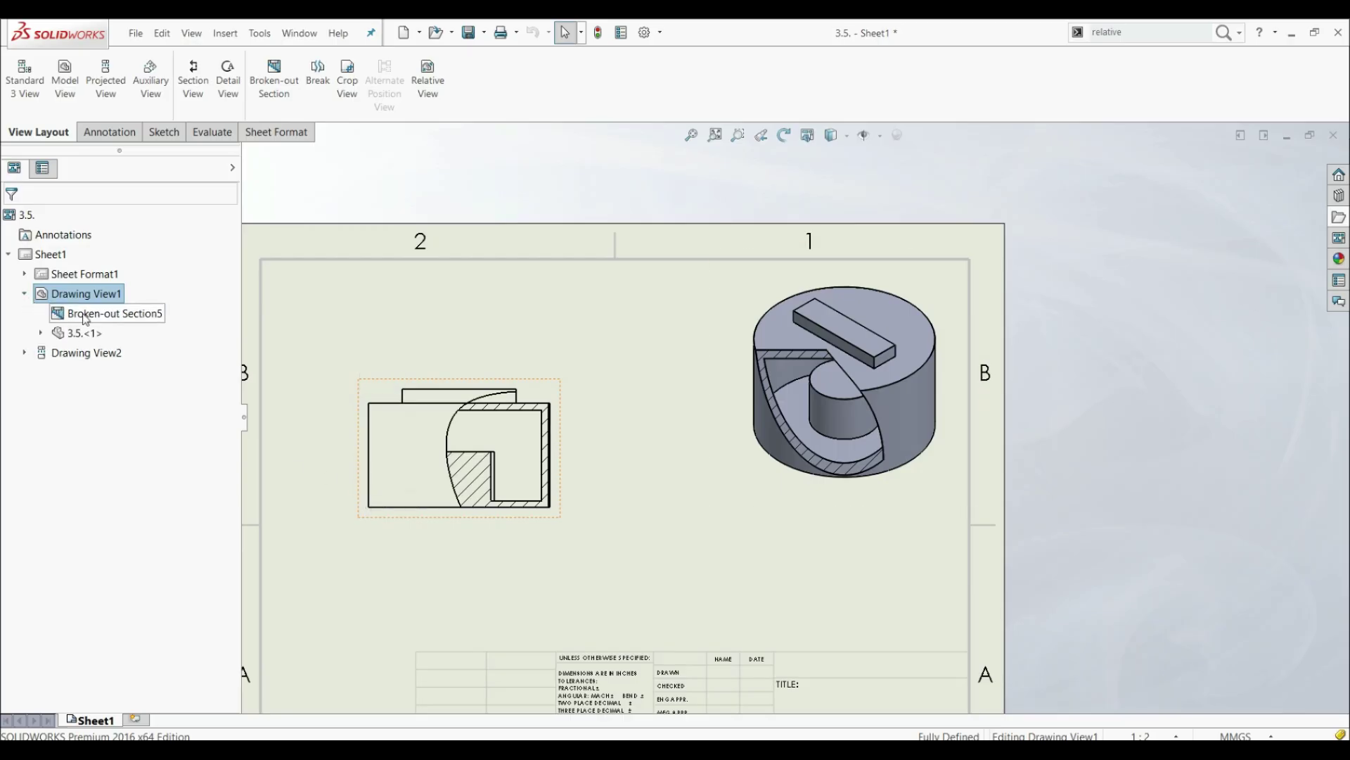
left_click(85, 318)
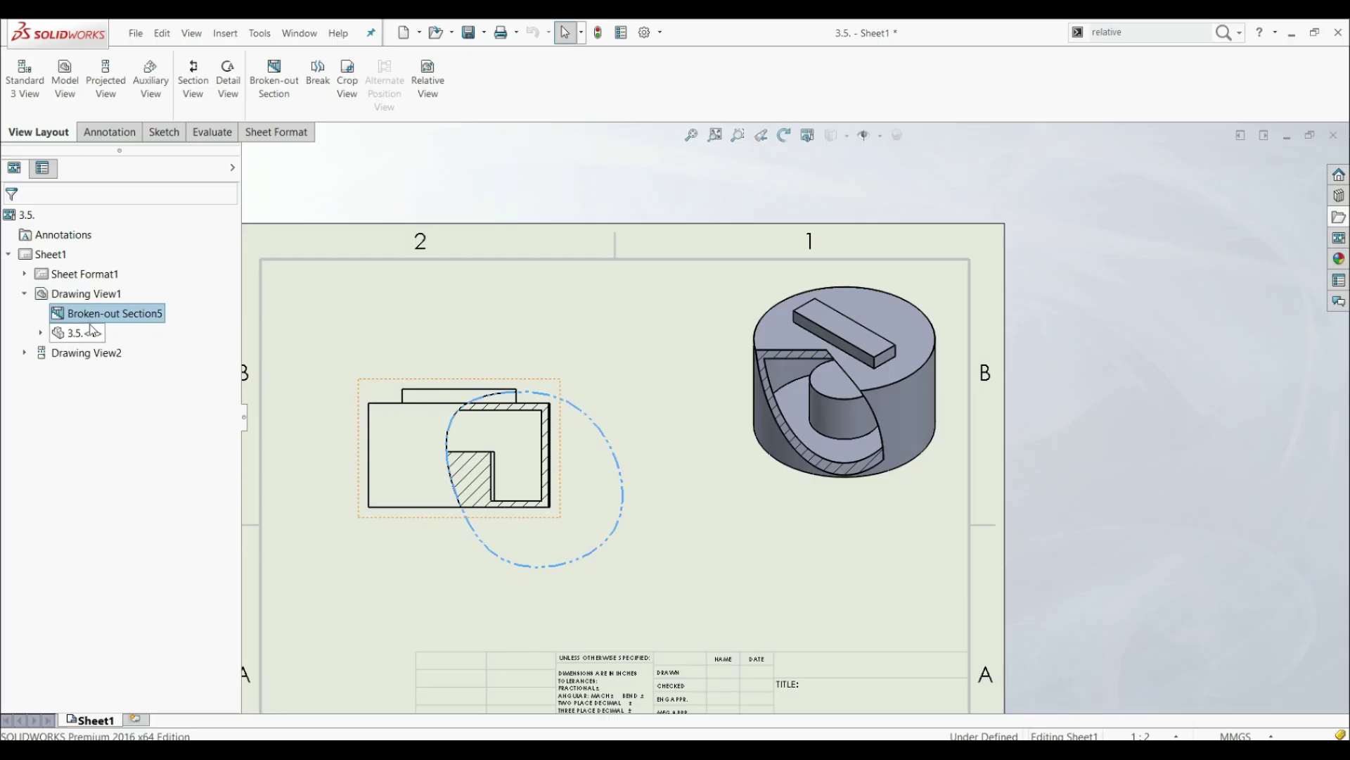
right_click(90, 315)
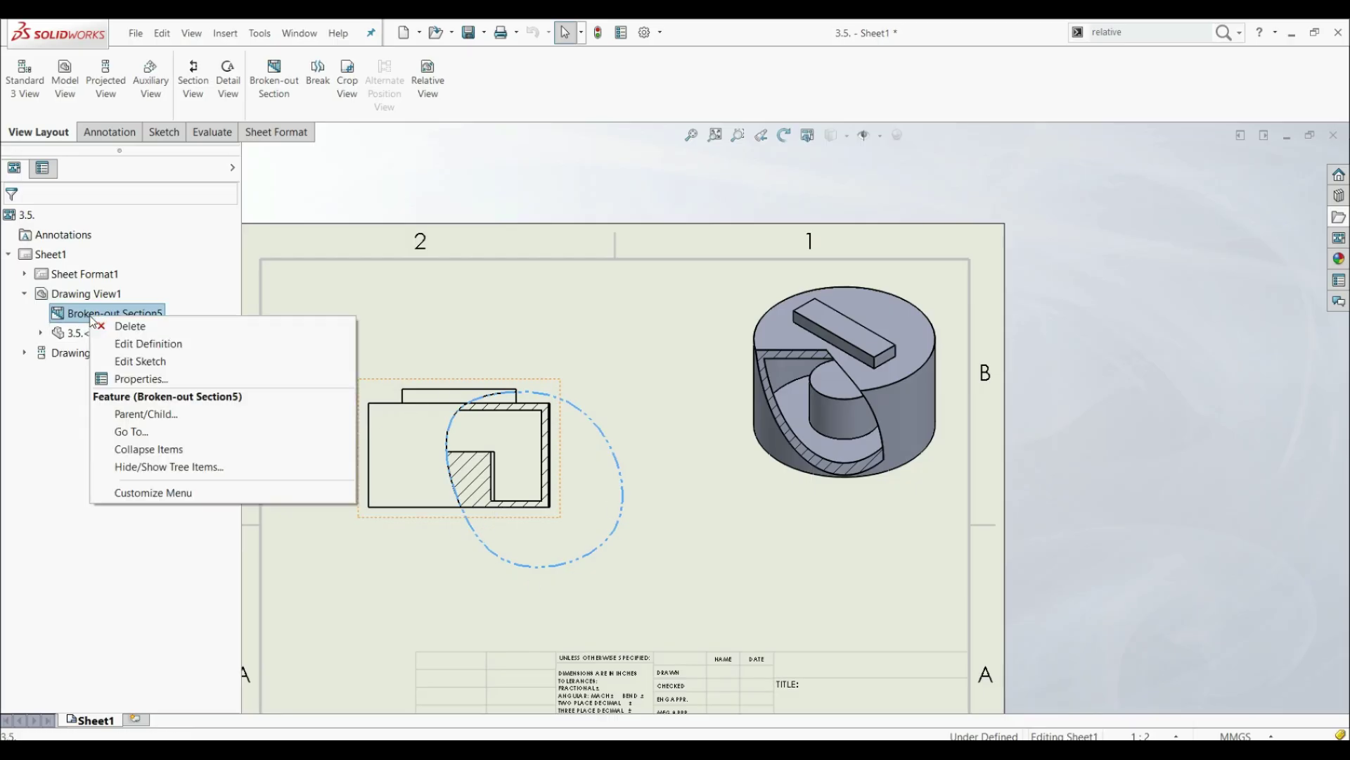
left_click(157, 344)
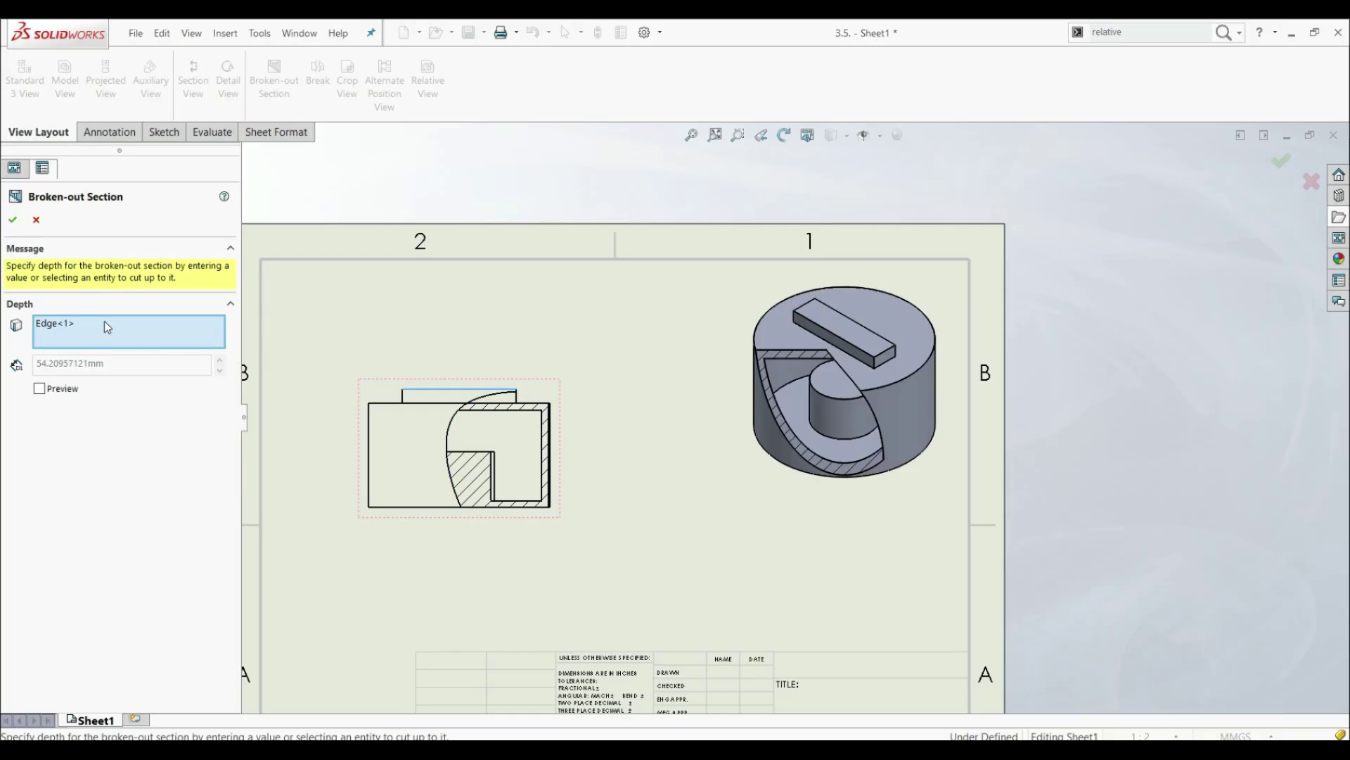
Replace Broken-out Section5's Edge<1> depth reference with a fixed 60.00mm depth and apply
right_click(104, 323)
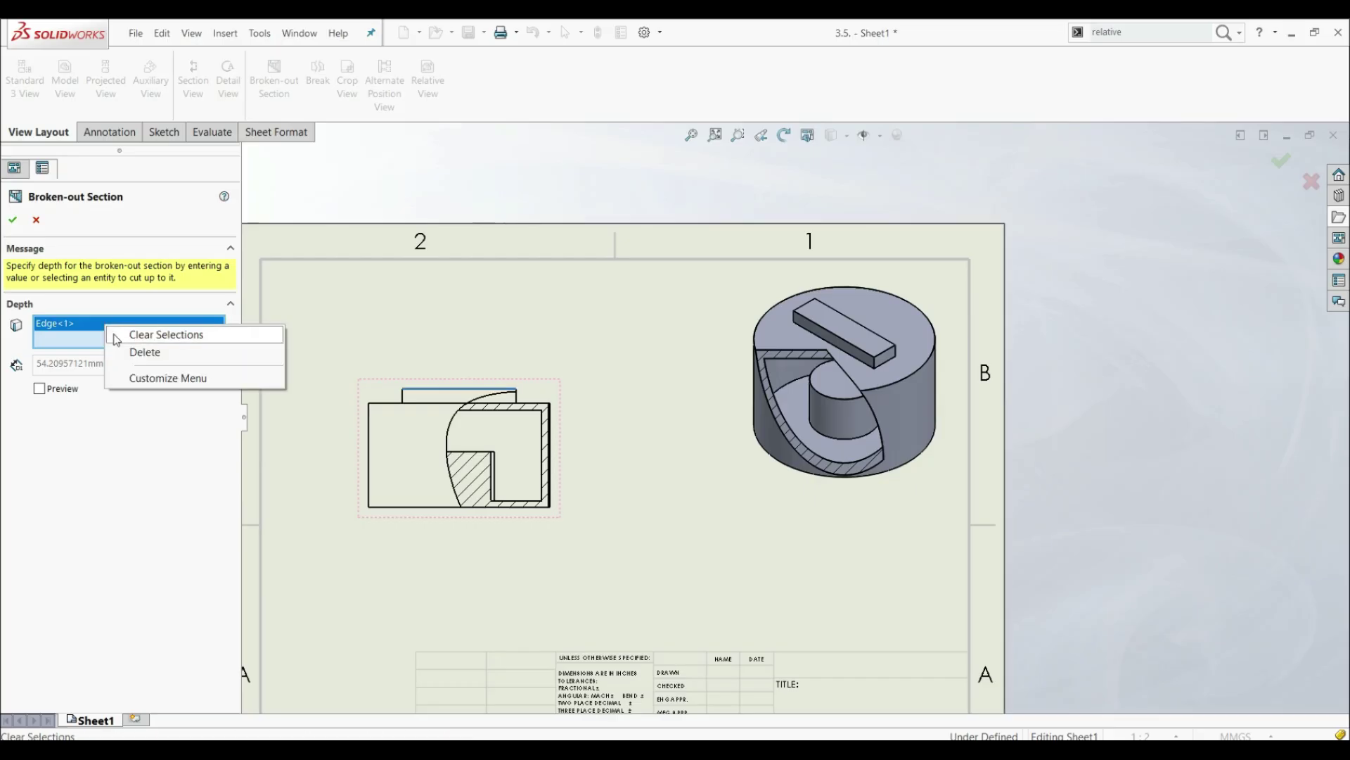
left_click(123, 352)
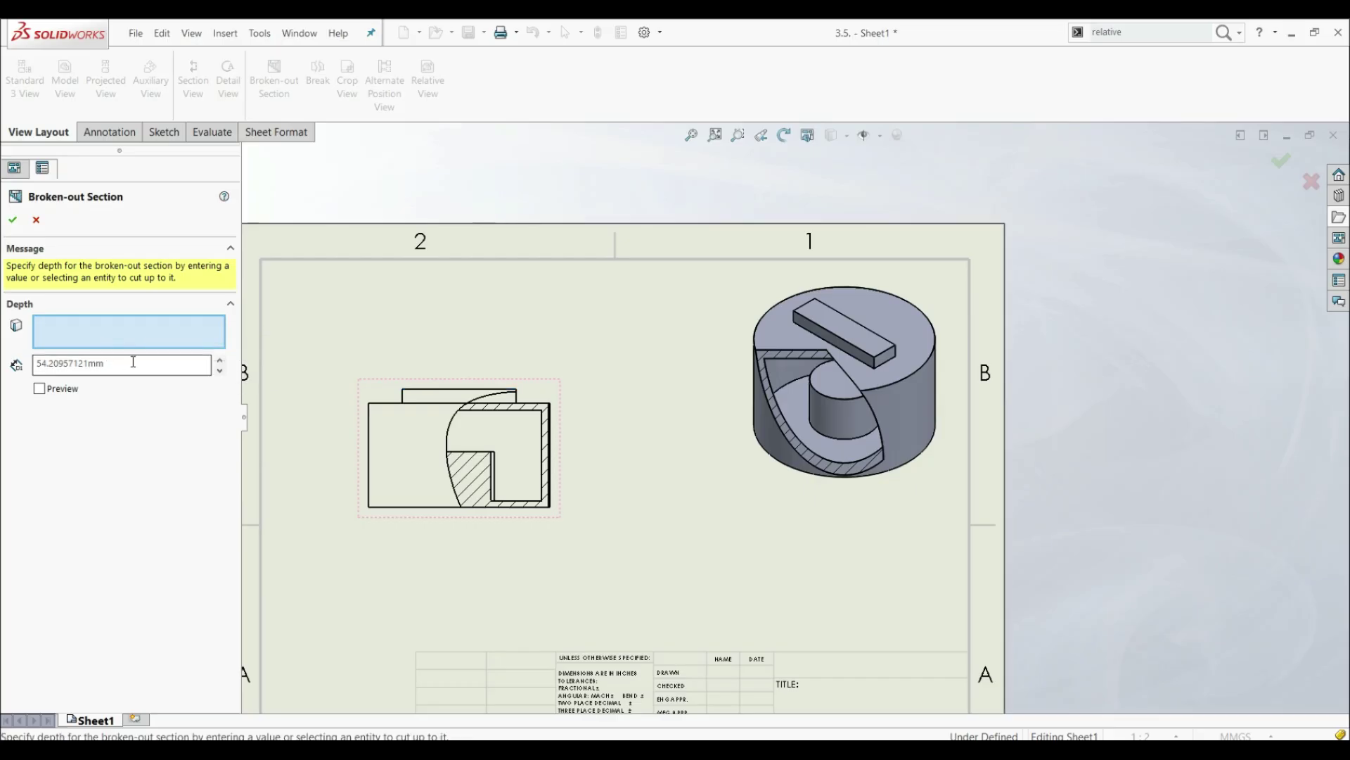
left_click_drag(99, 364, 18, 364)
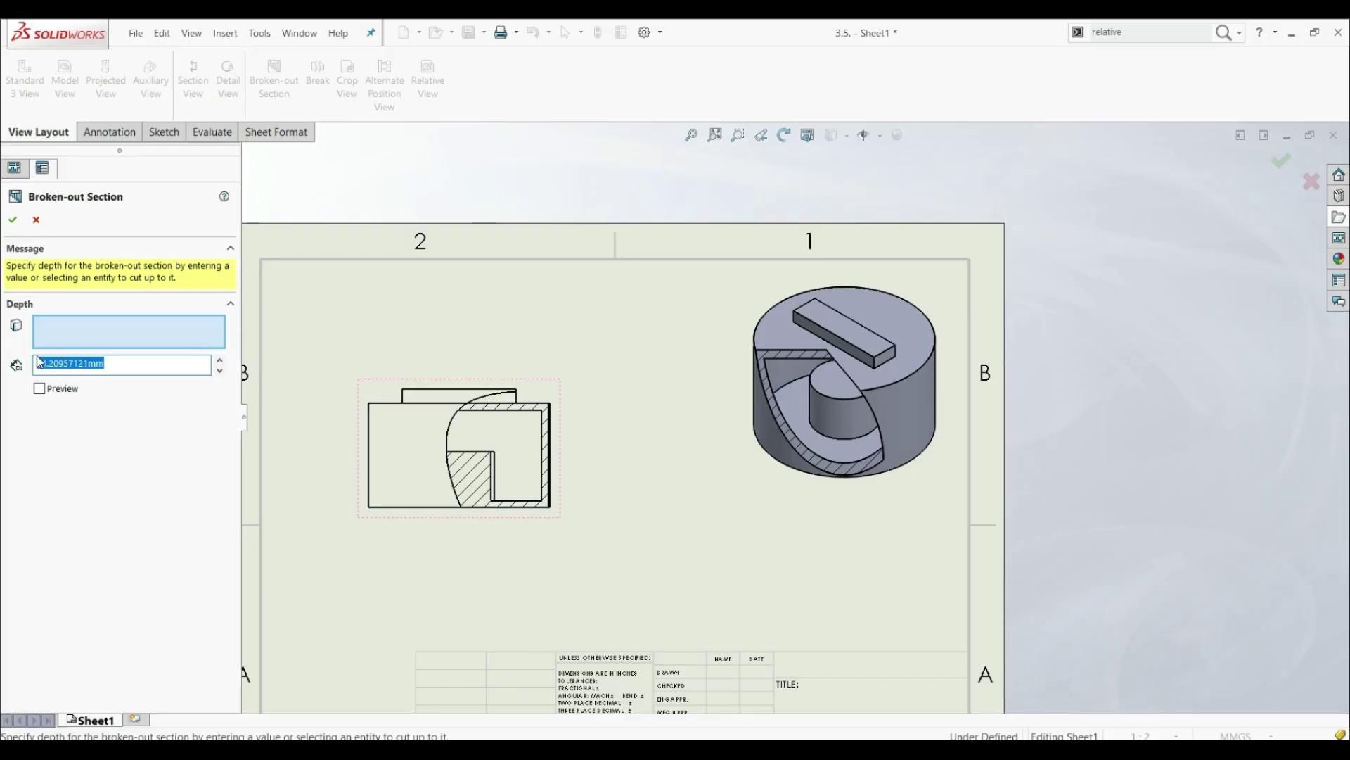
type("60.00mm")
left_click(12, 219)
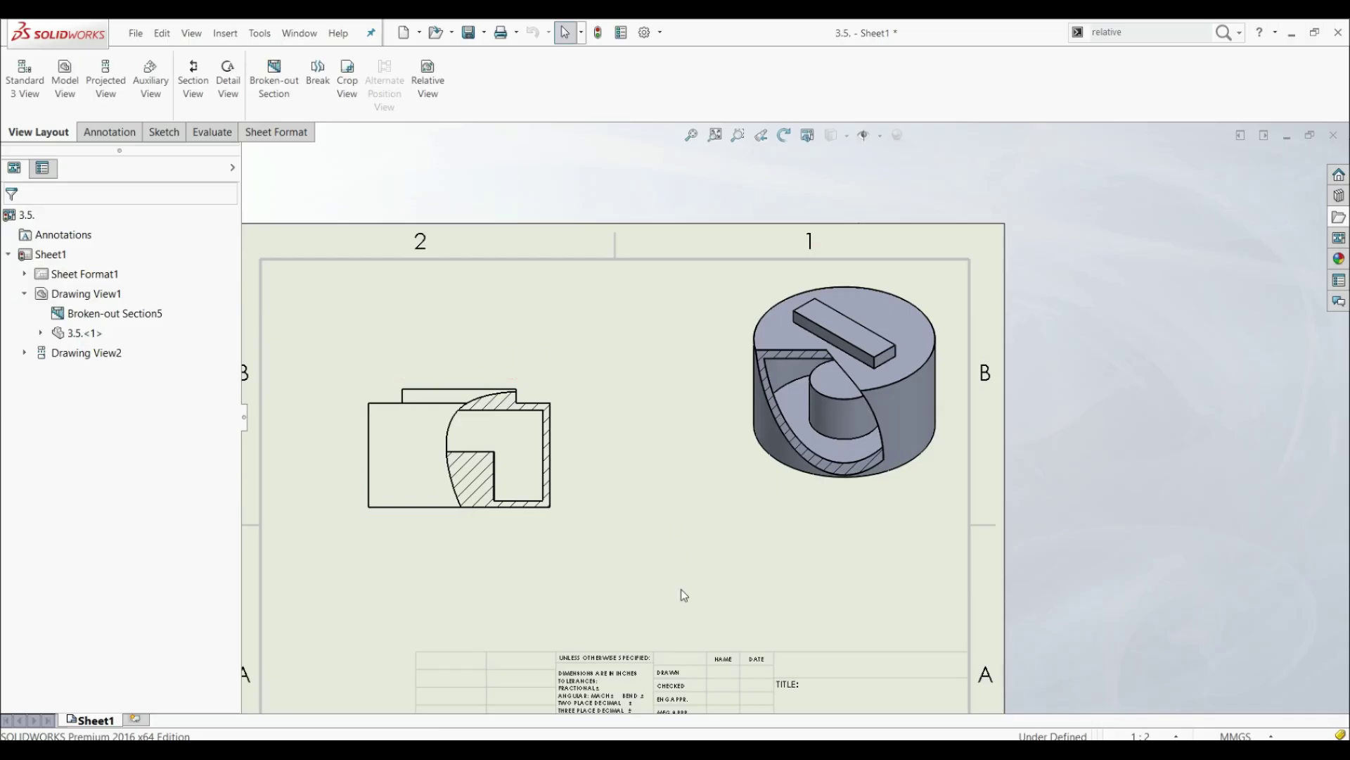
Edit Broken-out Section5's sketch, drag the spline larger and rounder, then rebuild the drawing
right_click(87, 316)
left_click(117, 357)
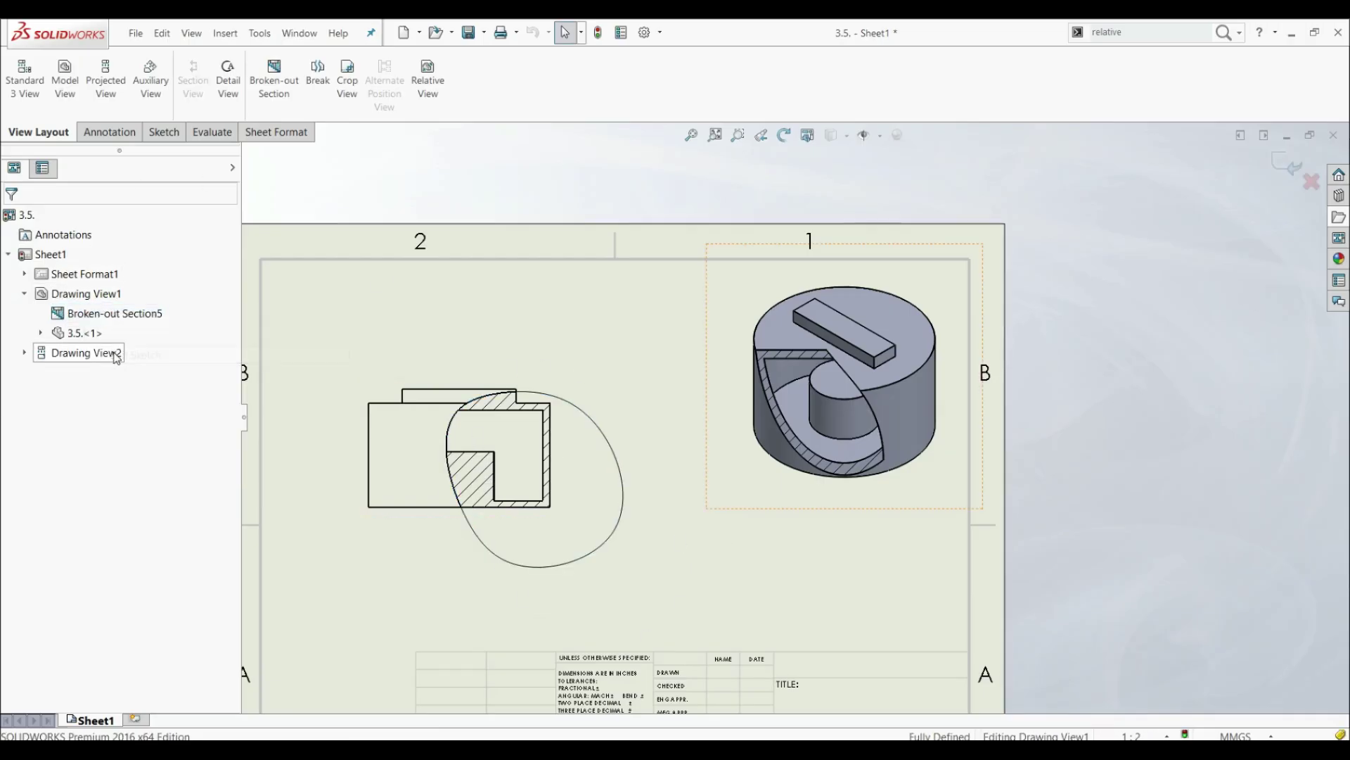
left_click(470, 538)
left_click_drag(428, 517, 391, 419)
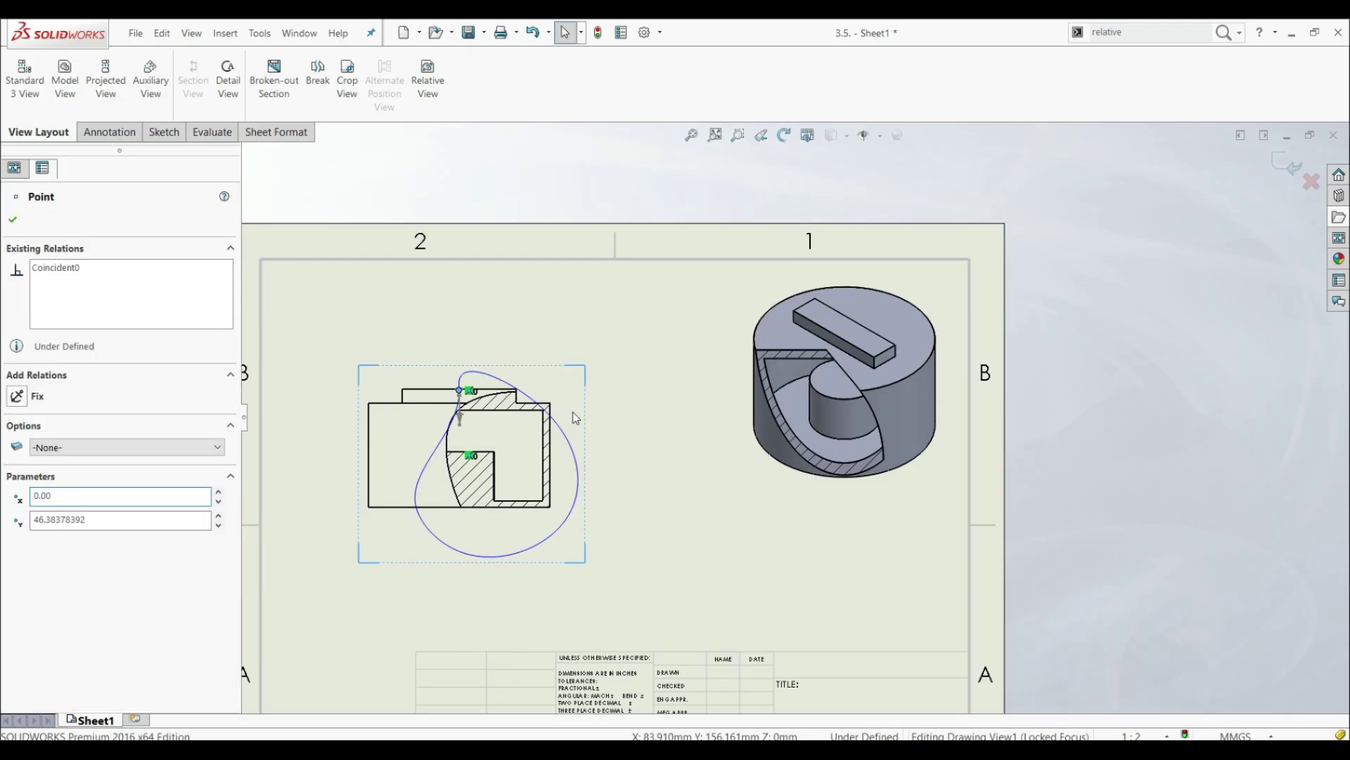
left_click_drag(567, 431, 615, 464)
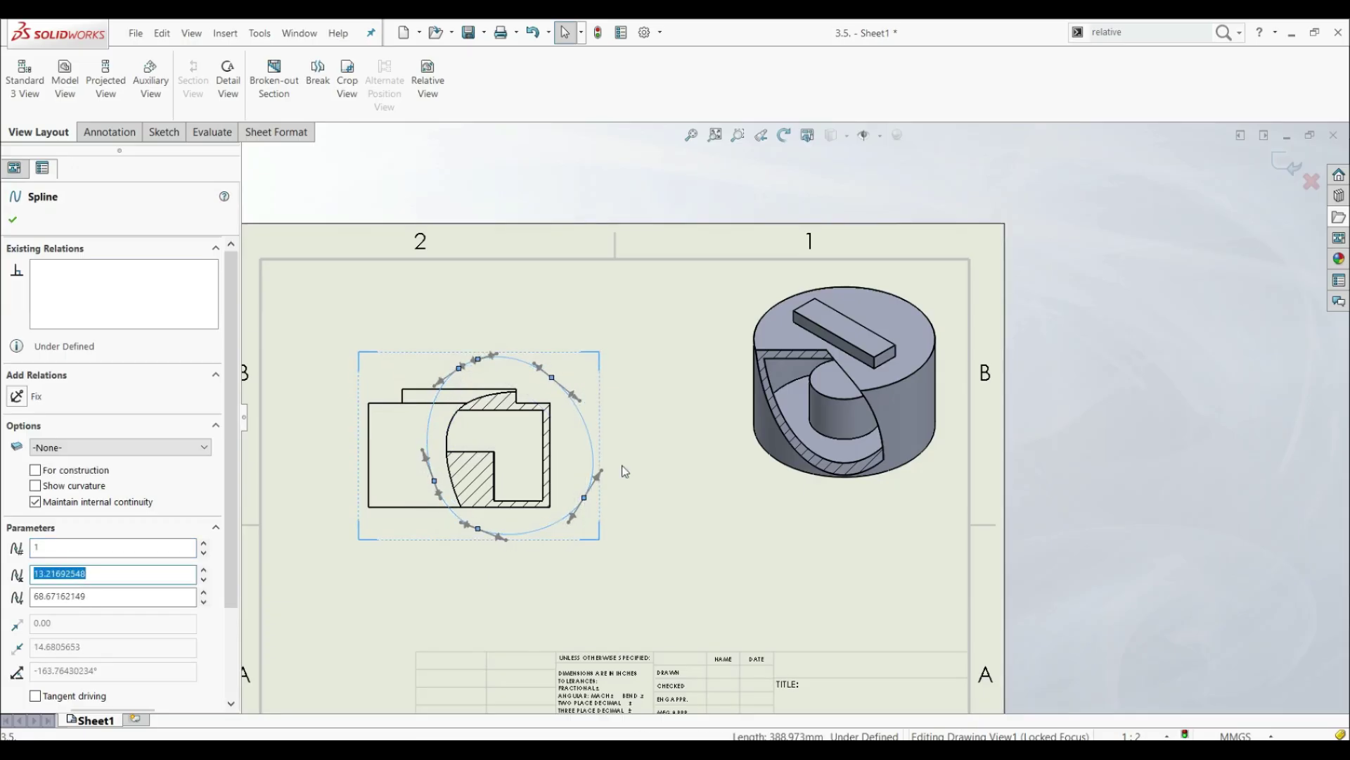
left_click(14, 220)
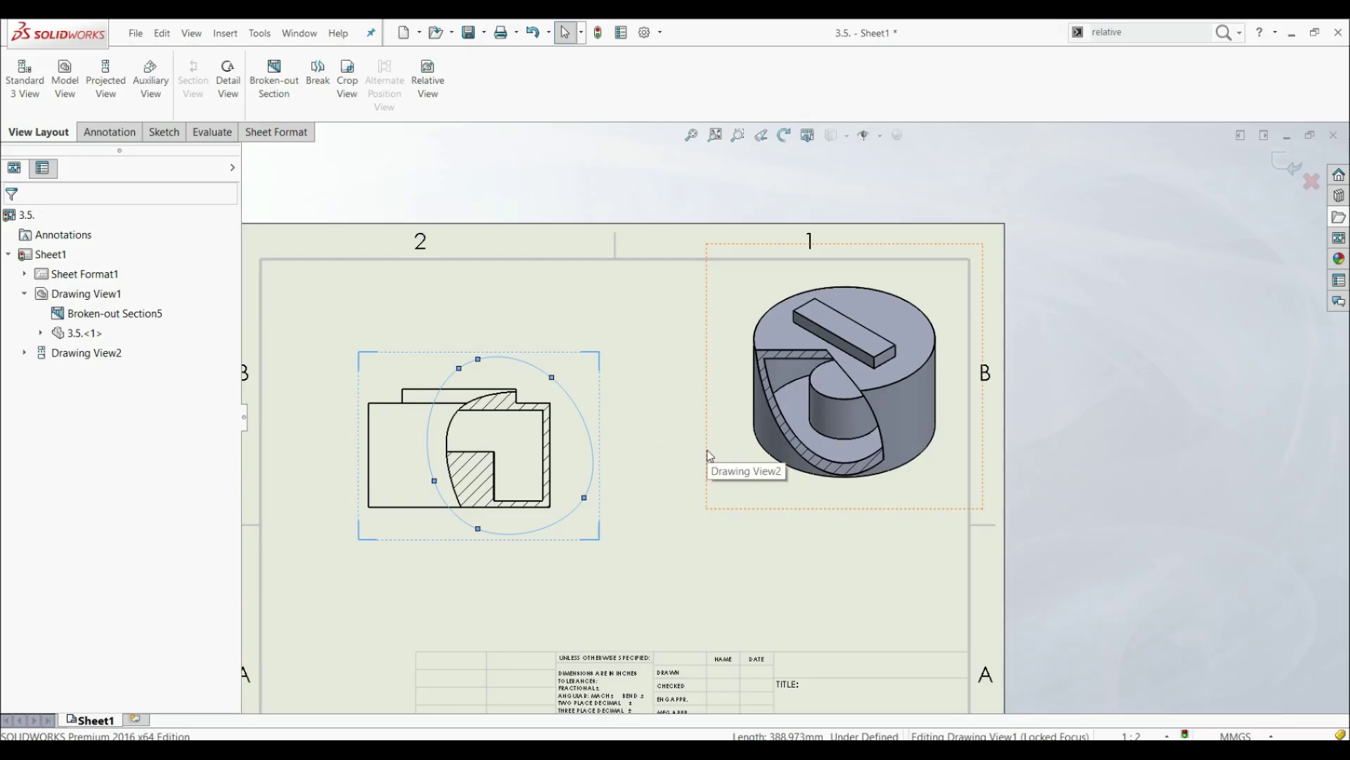
left_click(599, 35)
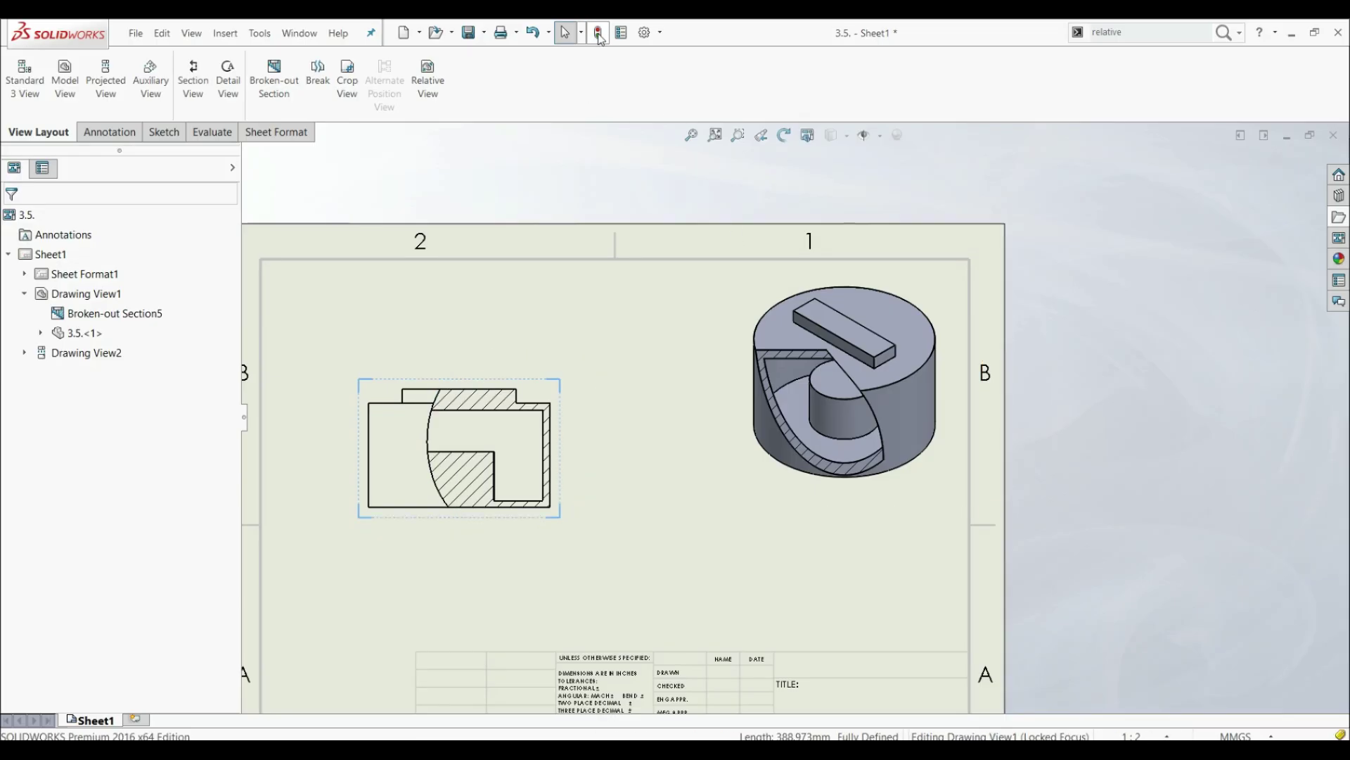